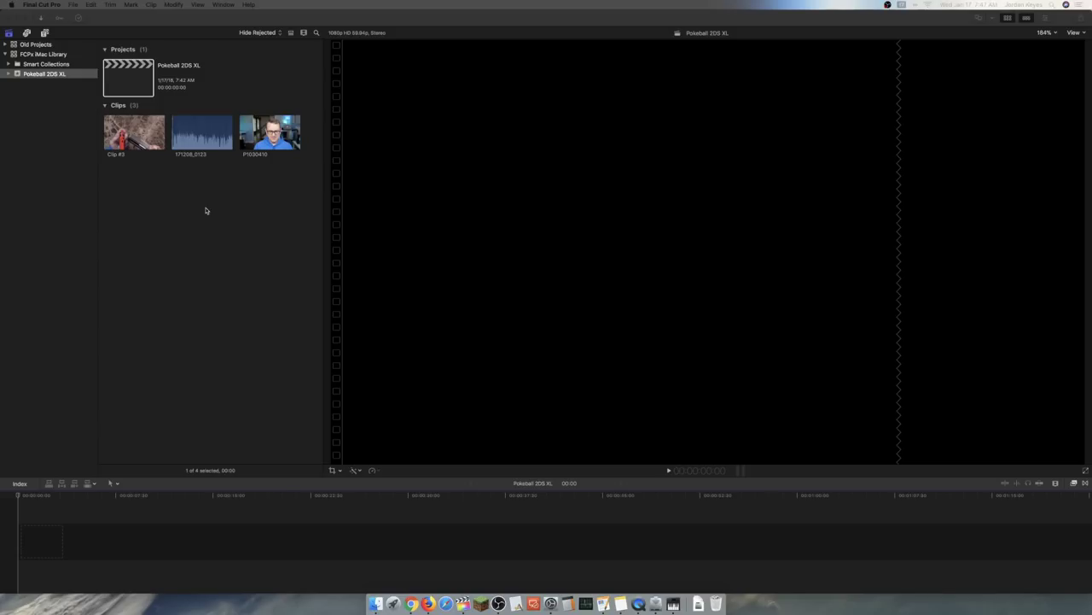
Preview the overhead footage in Clip #3, then marquee-select all three source clips
left_click(122, 136)
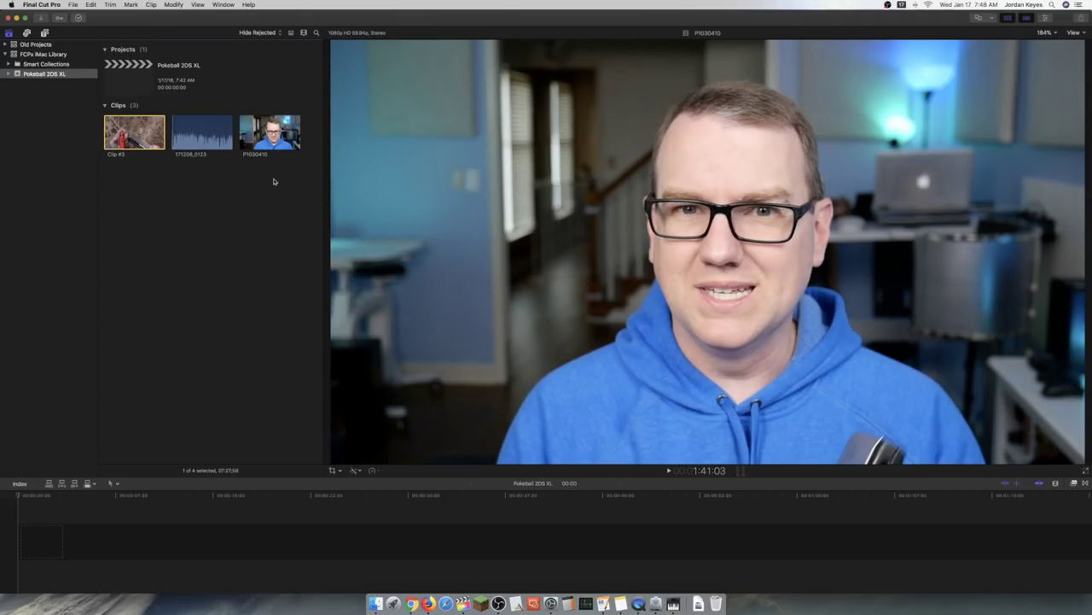
left_click_drag(286, 178, 124, 129)
Create a multicam clip named 'Pokeball' from the three clips with automatic settings, and preview it
right_click(124, 129)
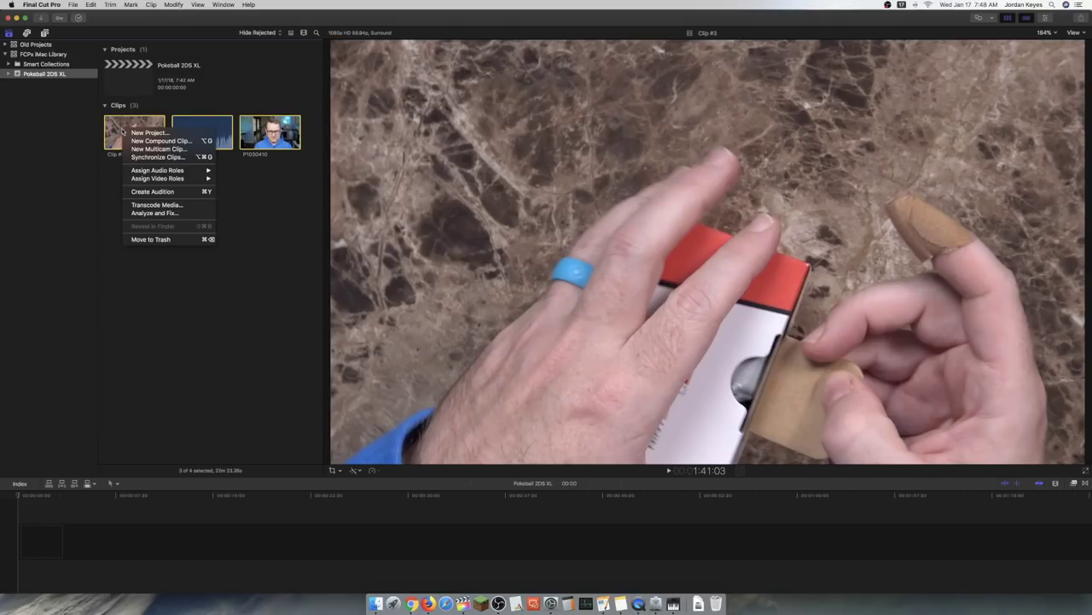
left_click(147, 150)
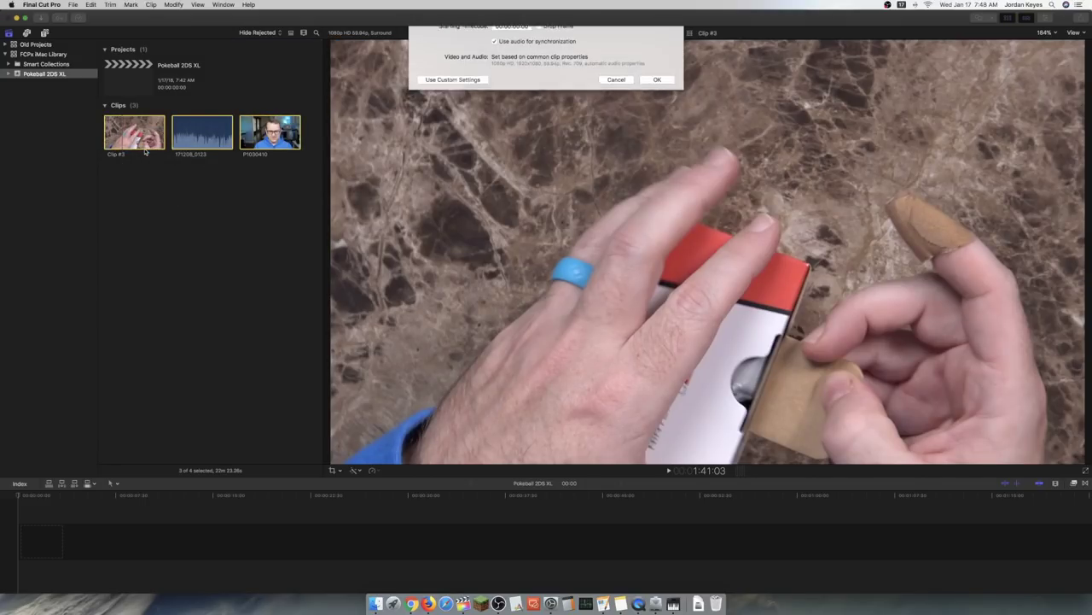
type("Pokeball")
left_click(452, 117)
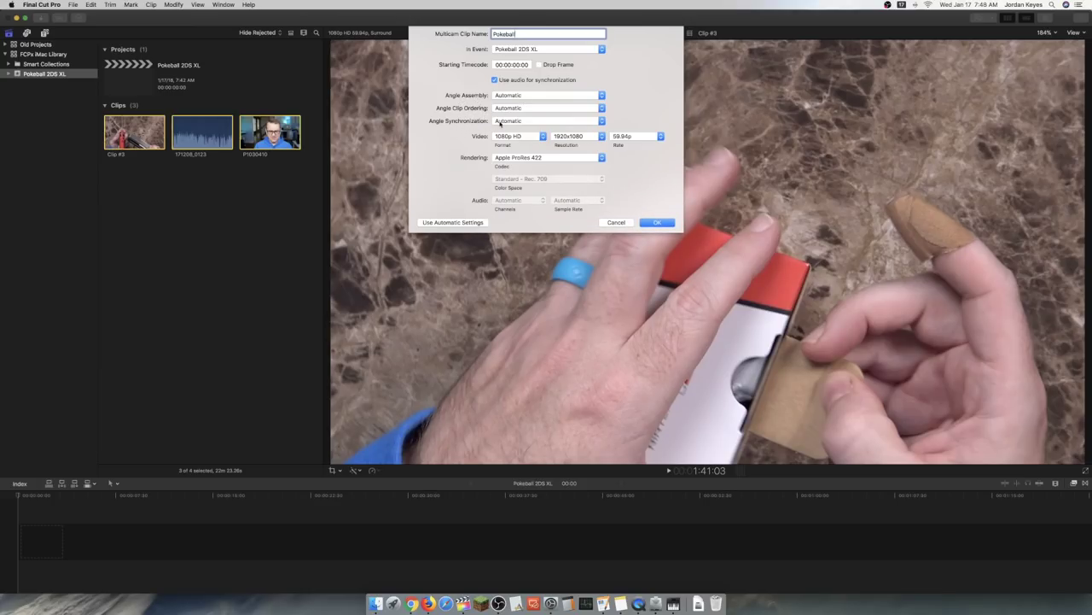
left_click(457, 222)
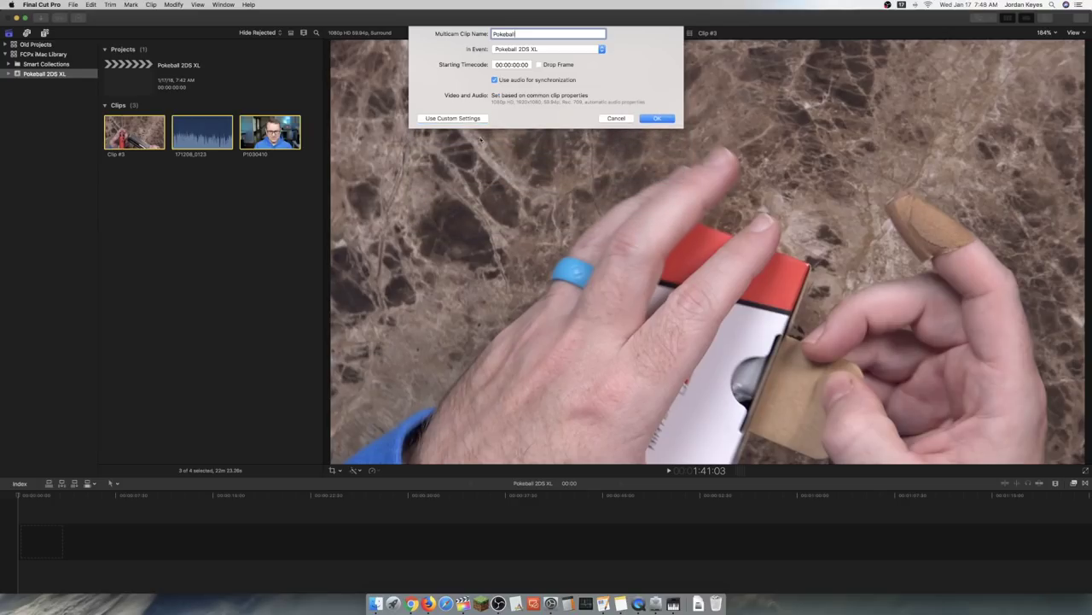
left_click(656, 118)
left_click(129, 194)
Place the Pokeball multicam clip in the project timeline, play it, and open its angle editor
left_click_drag(133, 184, 77, 521)
key("space")
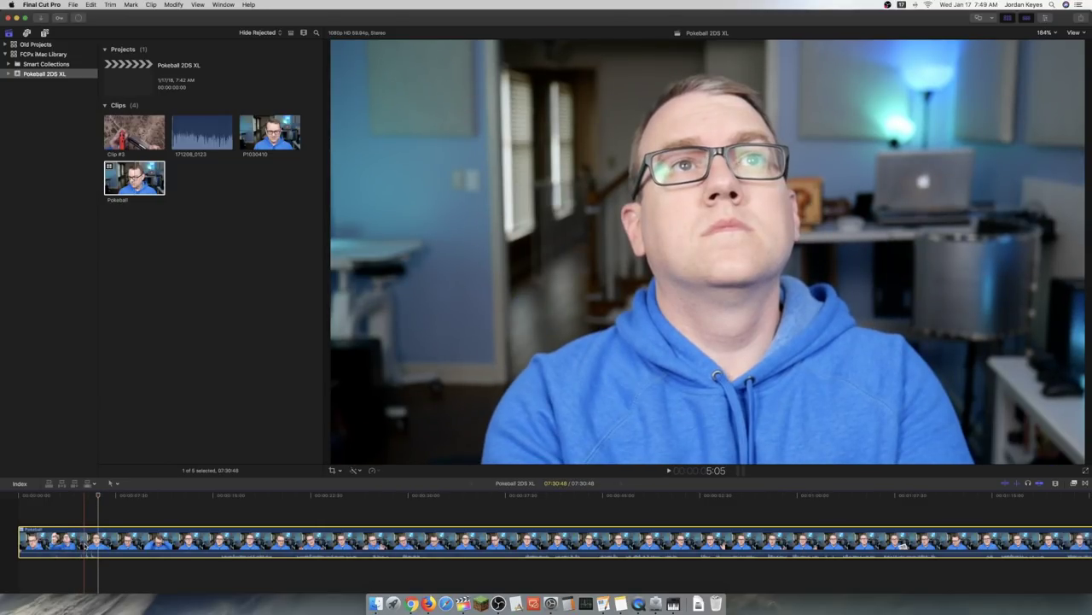
double_click(99, 542)
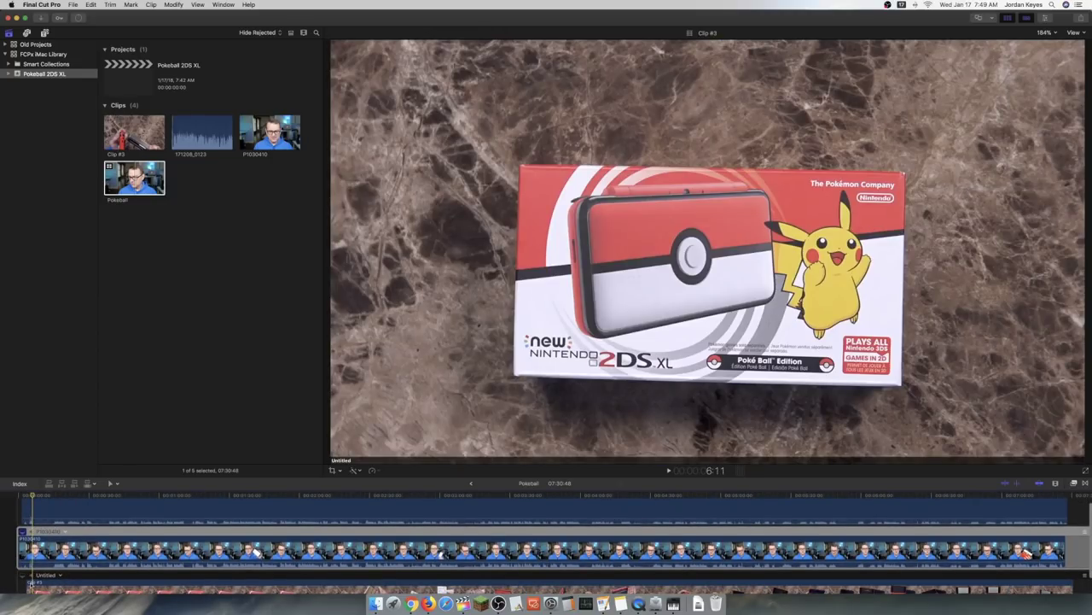
Slide the 171208_0123 audio angle later to sync it, then return to the Pokeball 2DS XL project
scroll(547, 546, "down", 2)
scroll(38, 530, "up", 2)
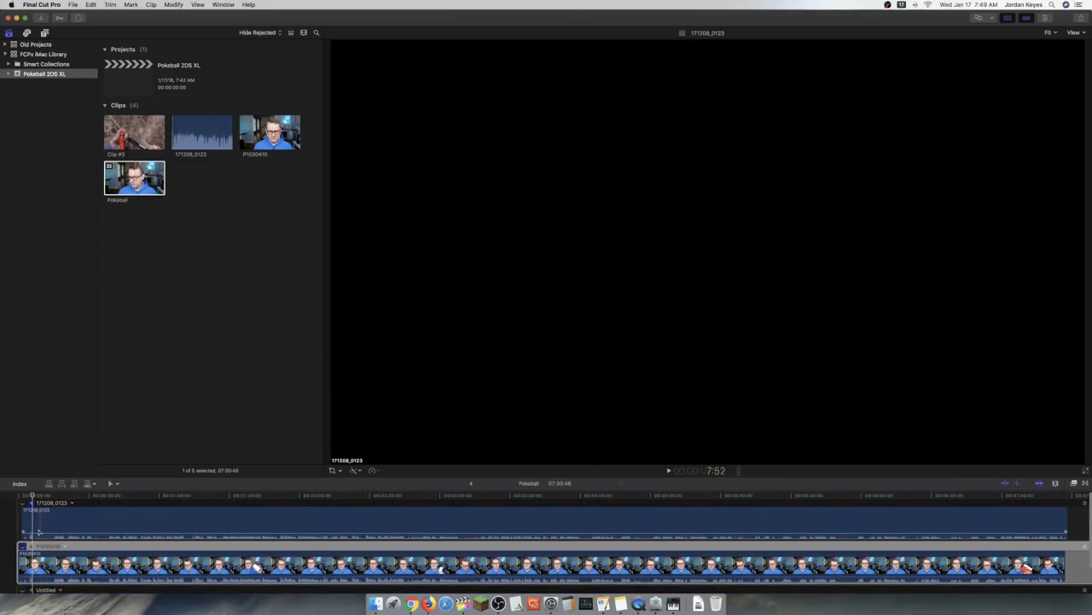
mouse_move(47, 526)
left_mouse_down()
mouse_move(76, 524)
mouse_move(58, 524)
left_mouse_up()
left_click(471, 484)
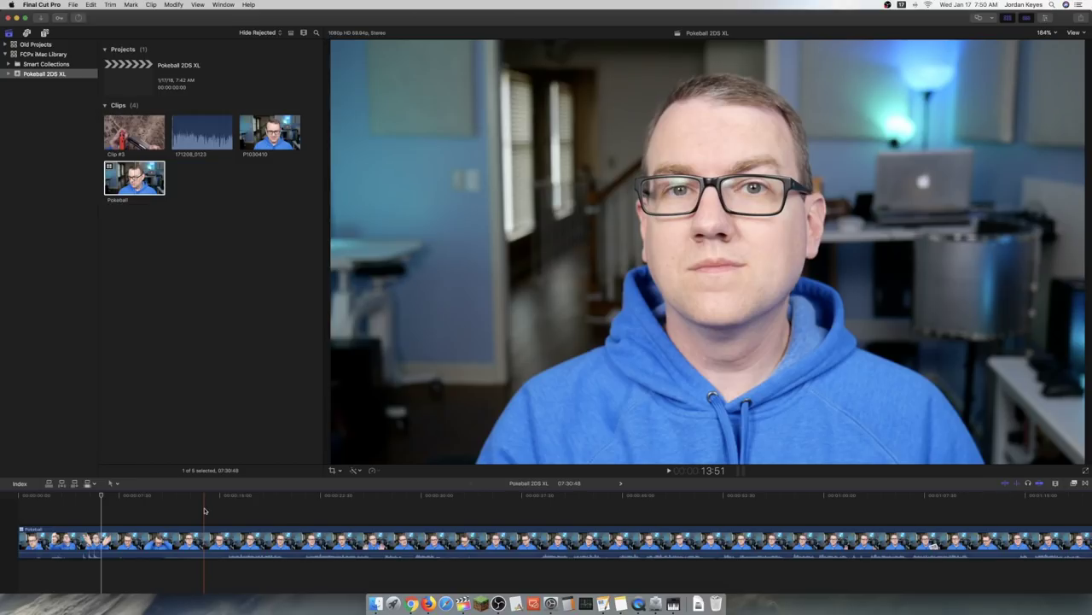
Open the Angle Viewer from the viewer's View menu to show the three Pokeball angles
left_click(1077, 34)
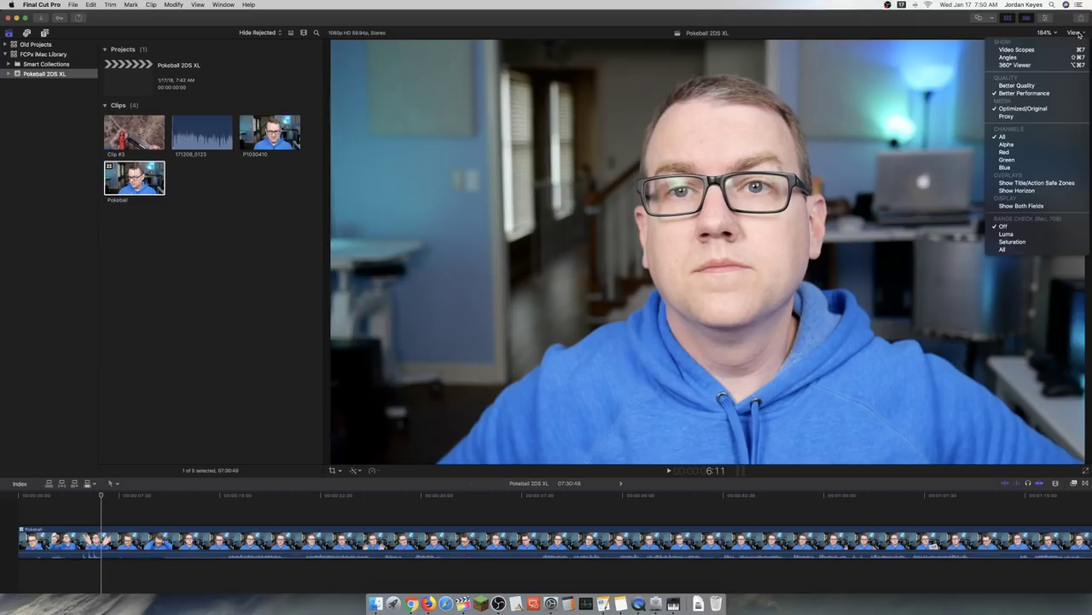
left_click(1040, 58)
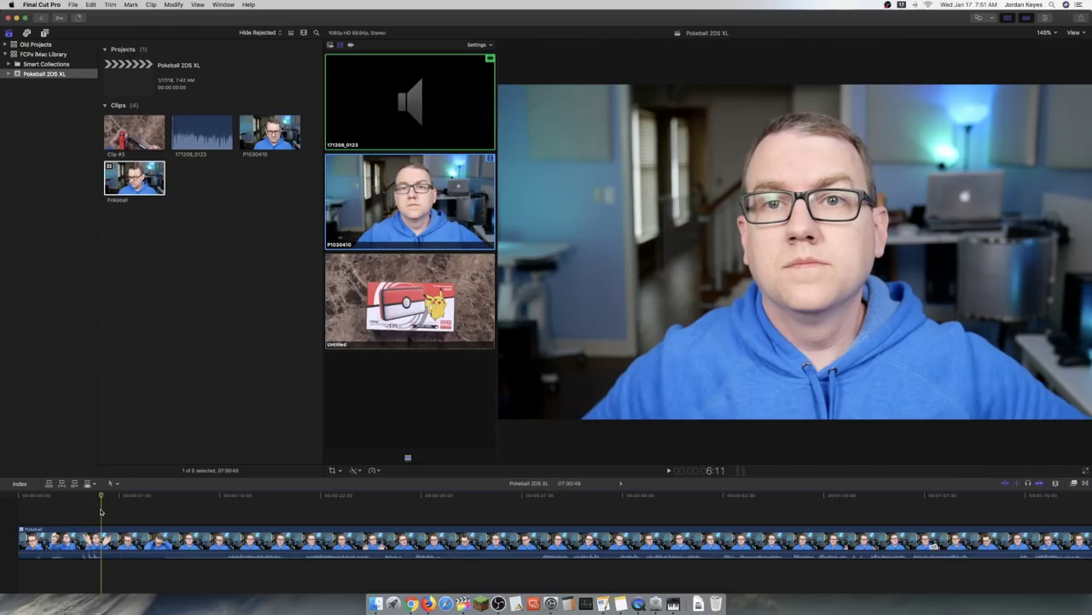
Trim the Pokeball clip's start with Option-[ and blade it further along with Cmd-B
key("super+equal")
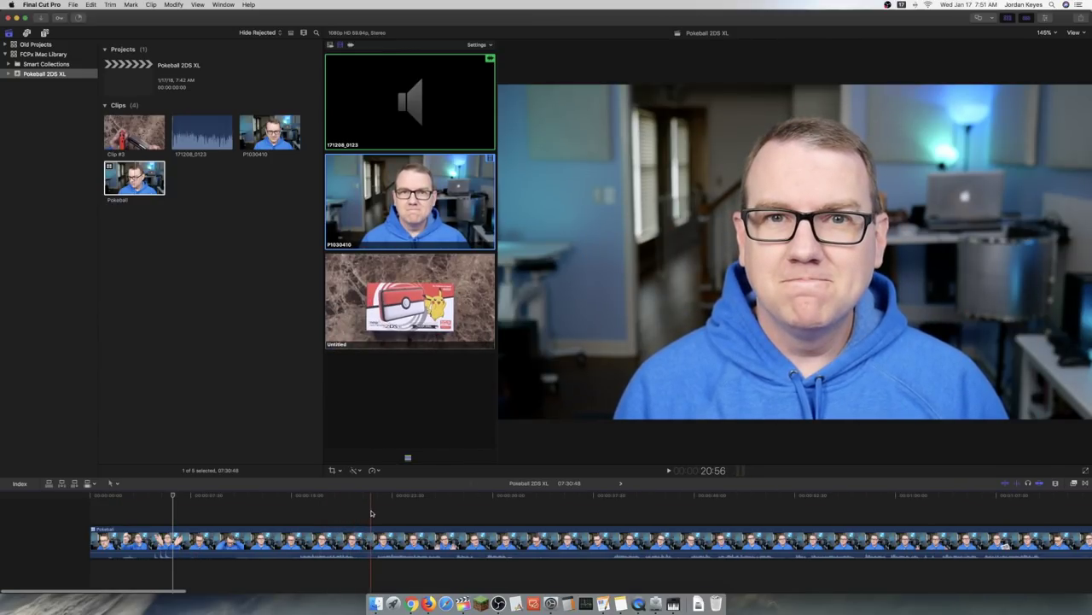
key("alt+bracketleft")
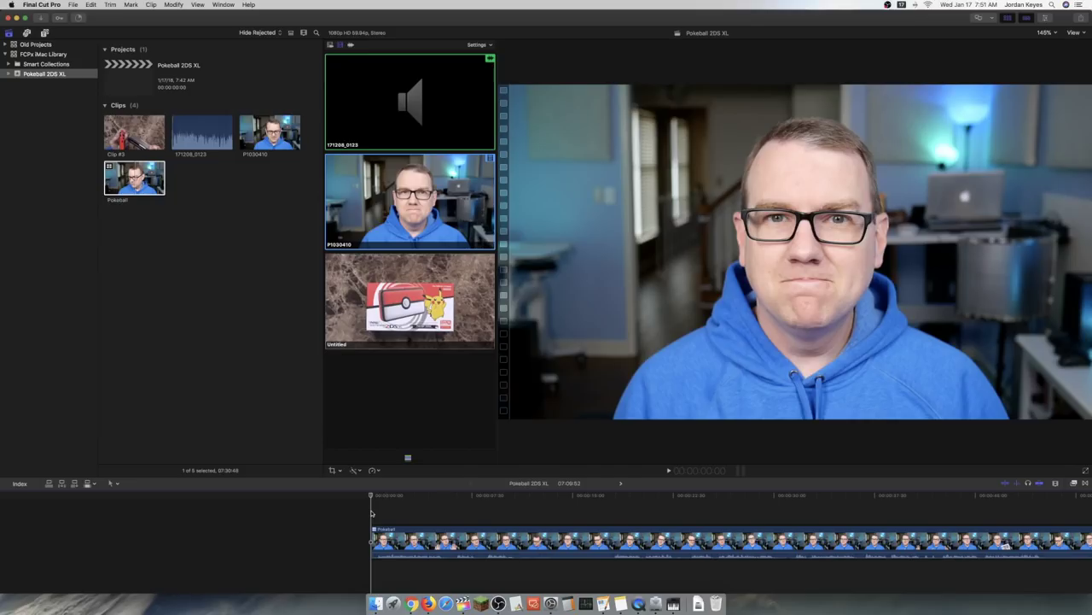
key("space")
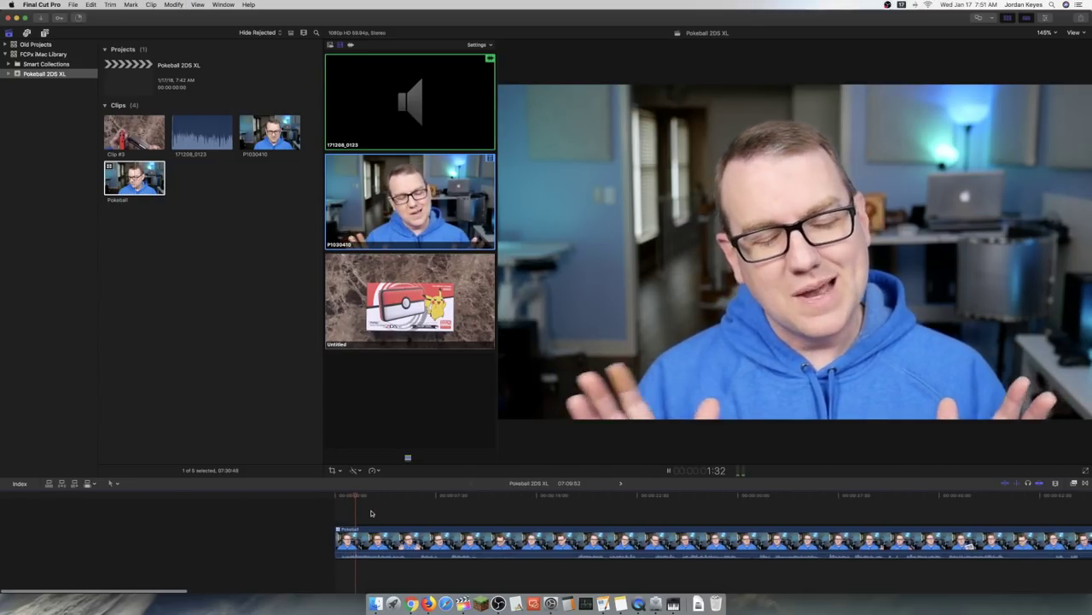
key("space")
key("super+b")
scroll(557, 509, "right", 5)
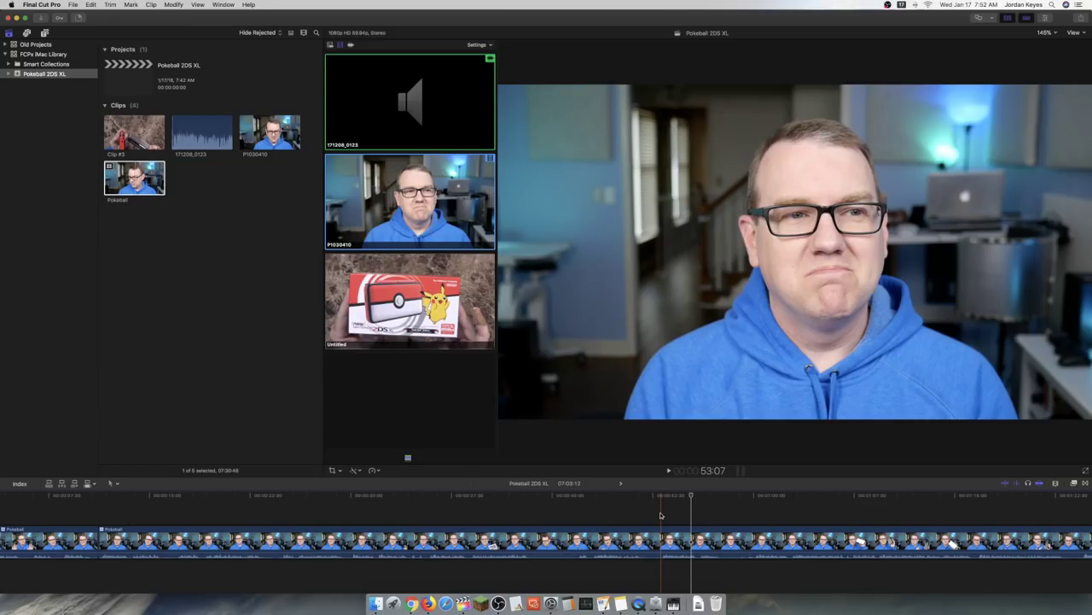
key("Left")
key("Left")
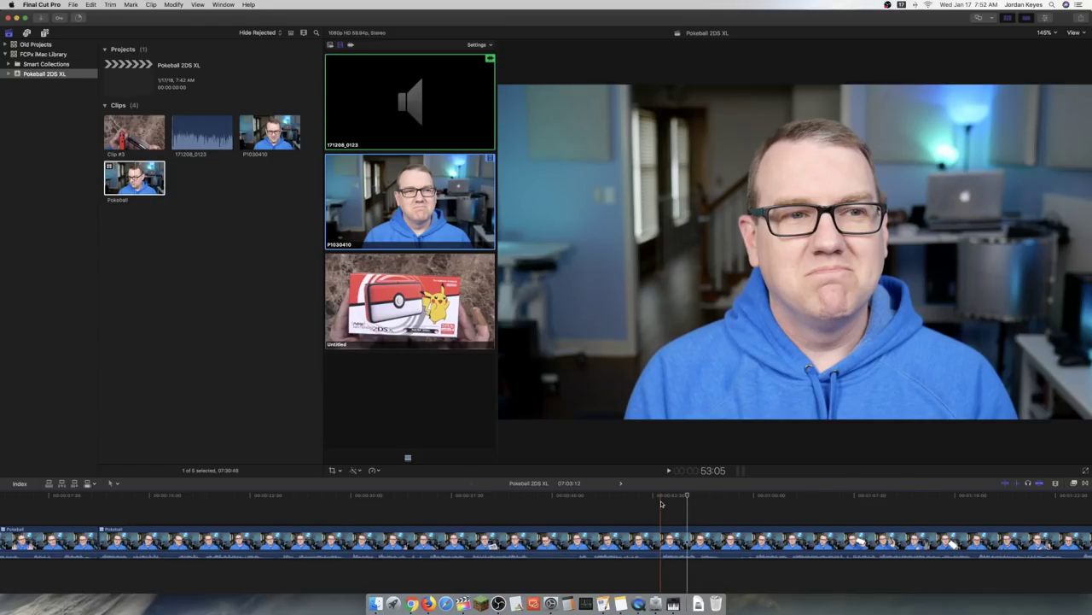
Try switching the clip after the playhead between angles 2 and 3, then undo back to P1030410
left_click(661, 504)
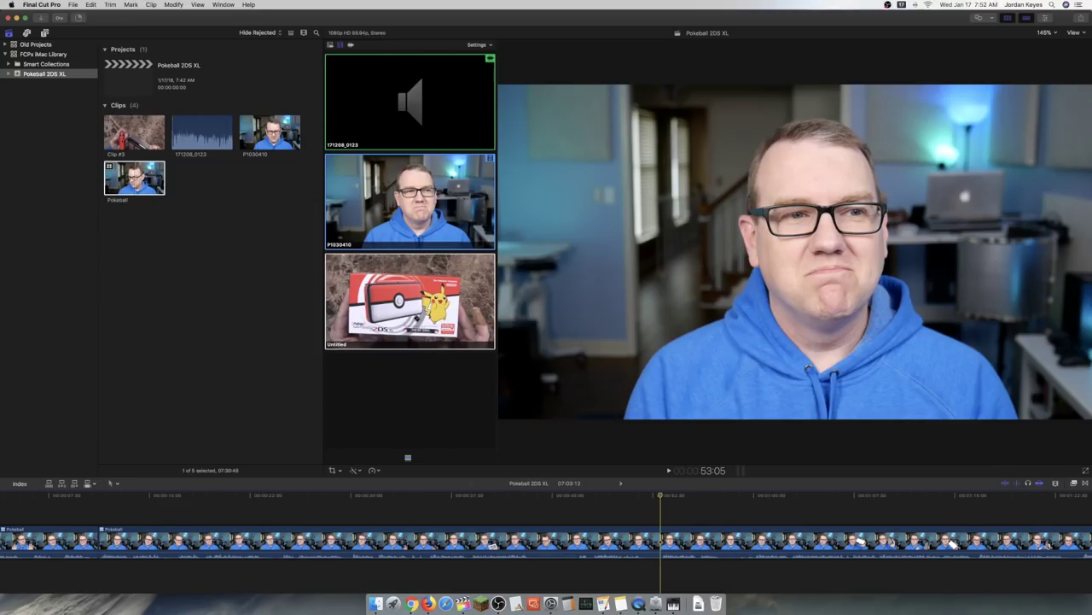
left_click(419, 318)
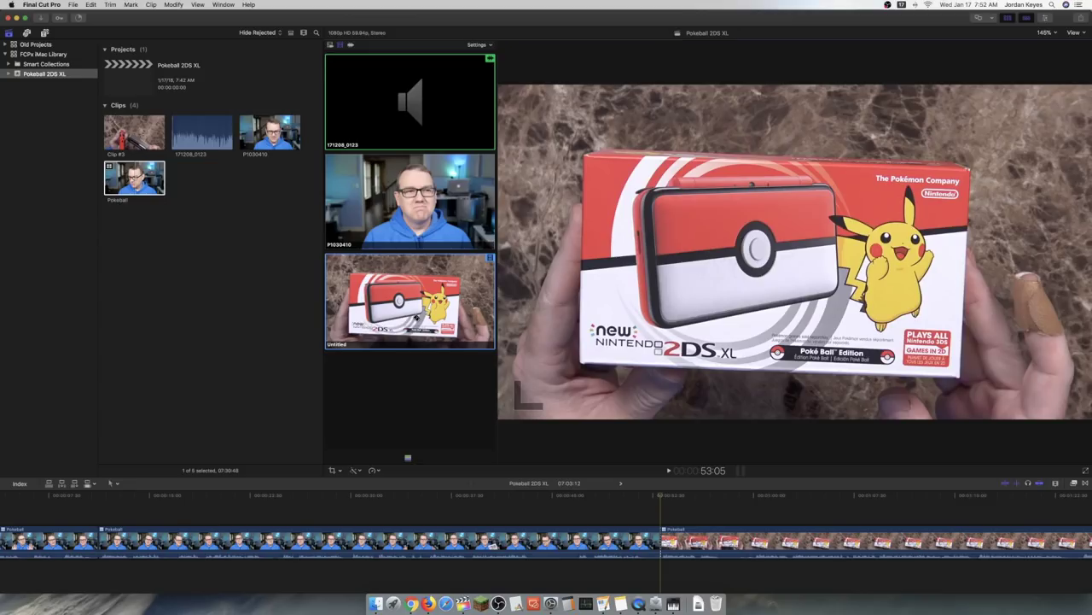
key("2")
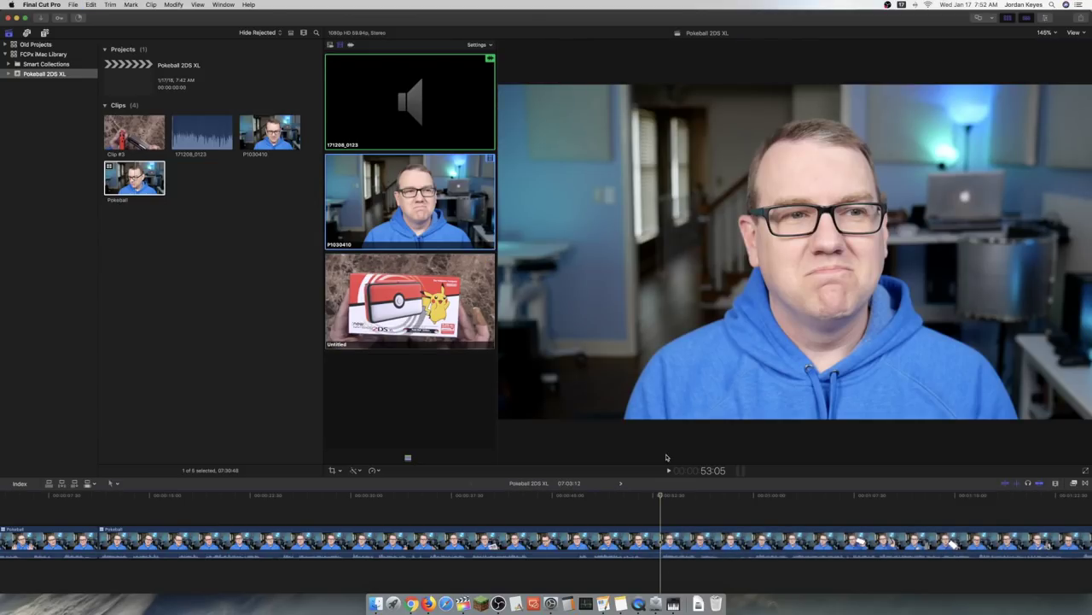
key("3")
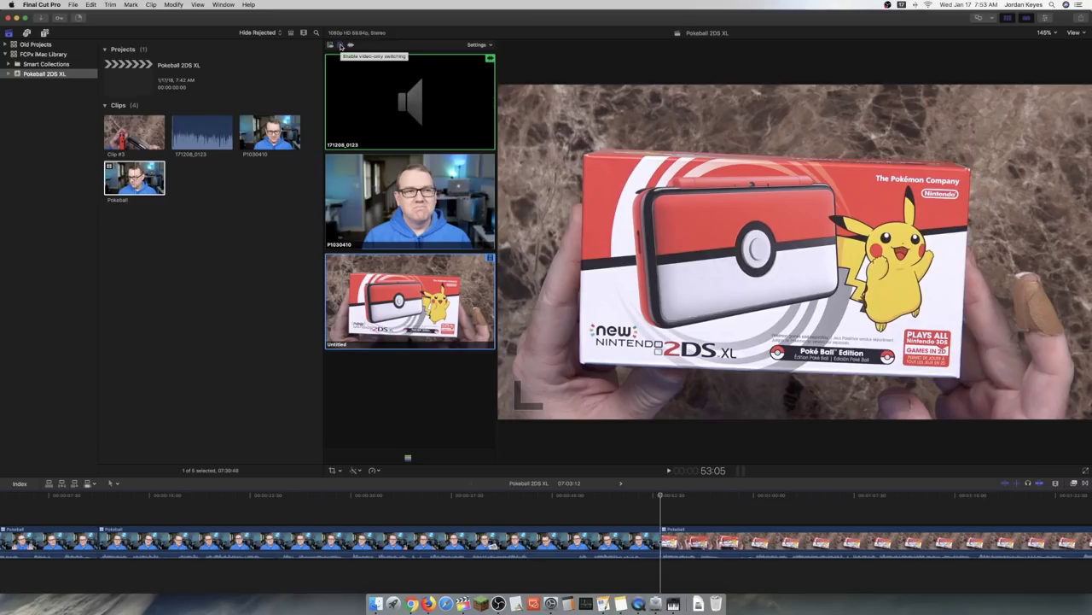
key("2")
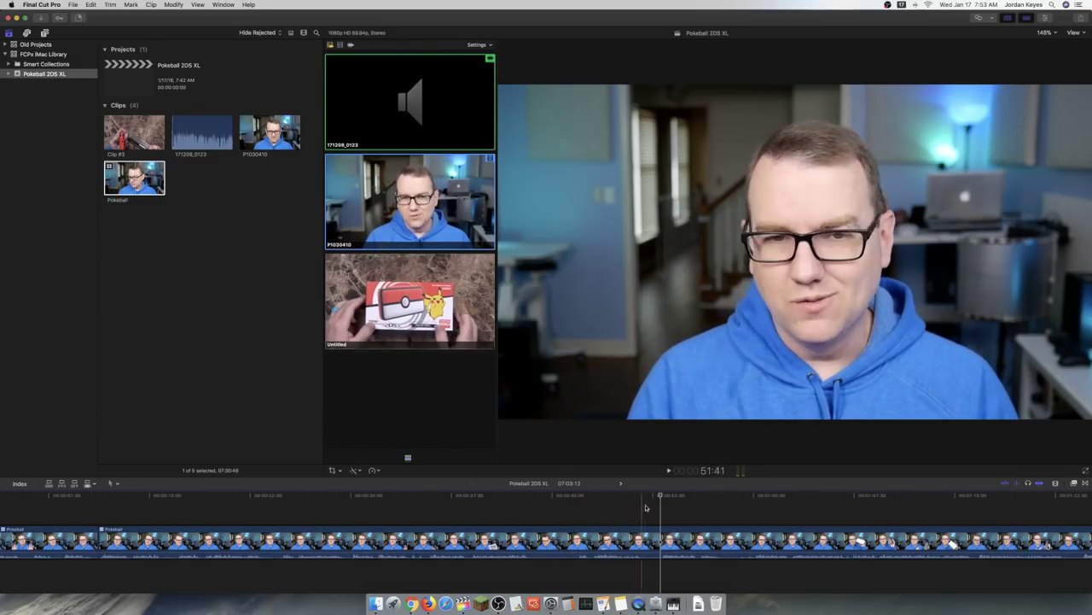
key("3")
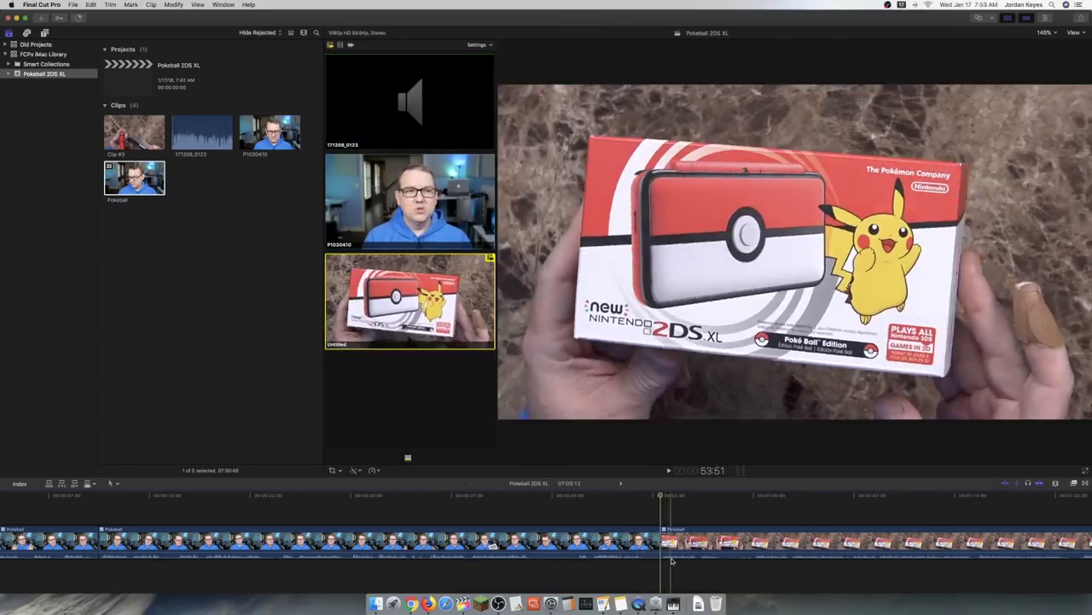
key("super+z")
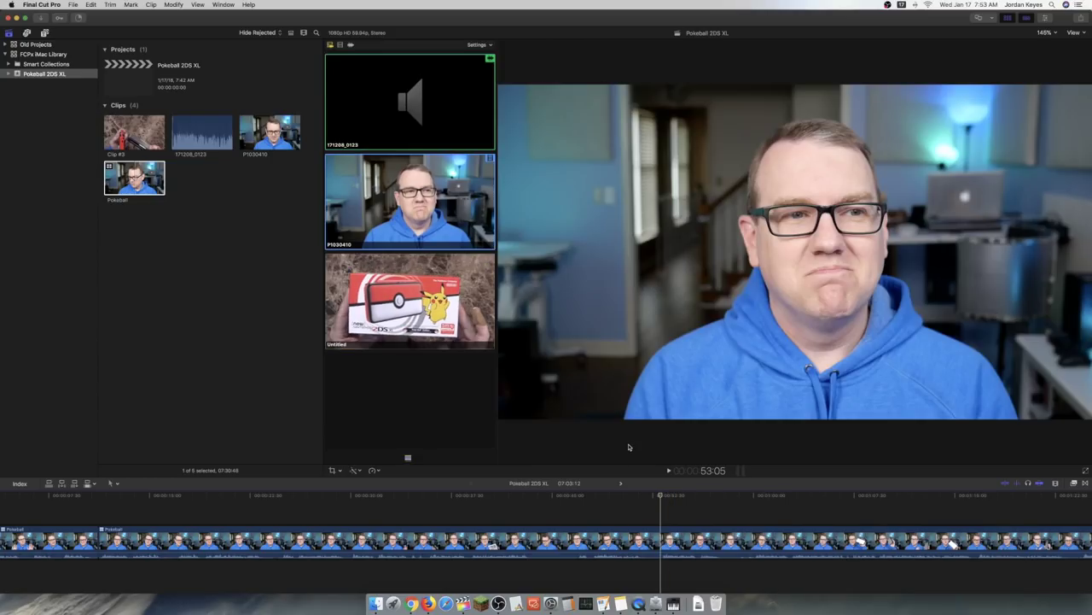
Limit switching to one track type and live-cut between face cam (2) and box angle (3) during playback
left_click(350, 47)
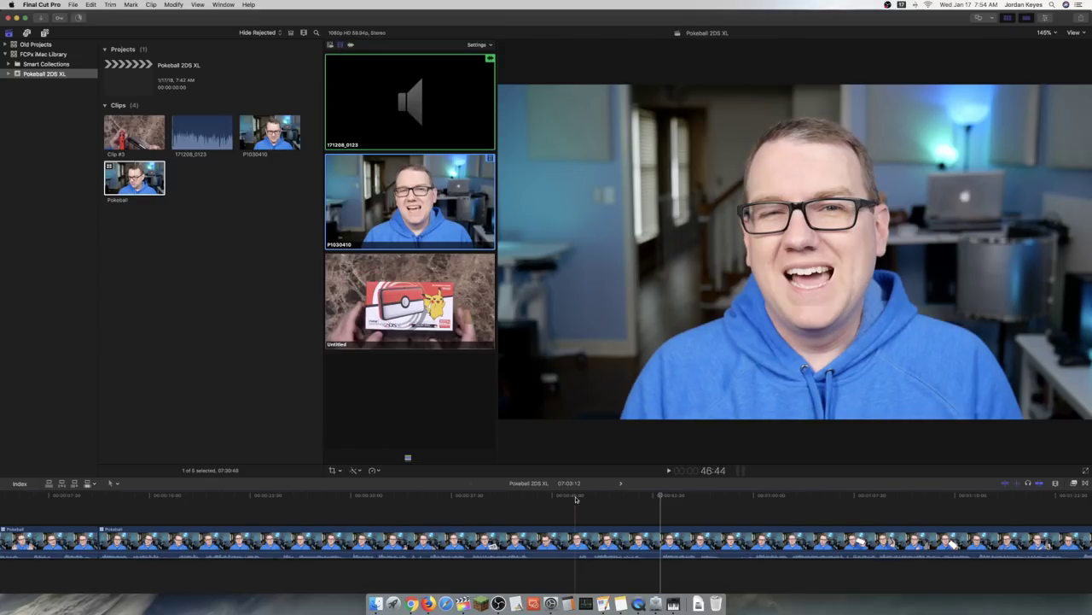
key("3")
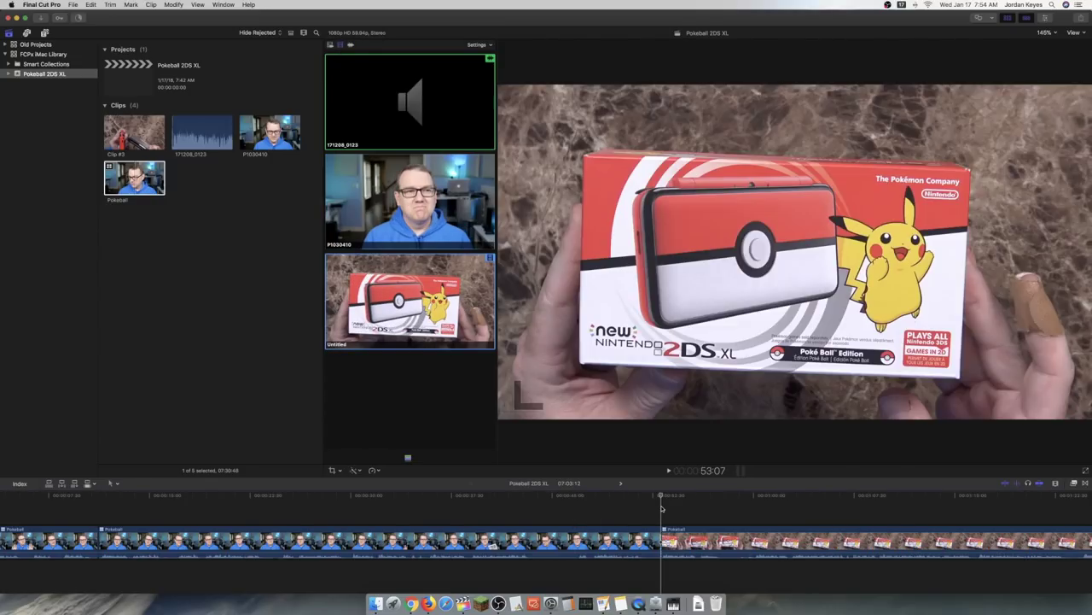
key("space")
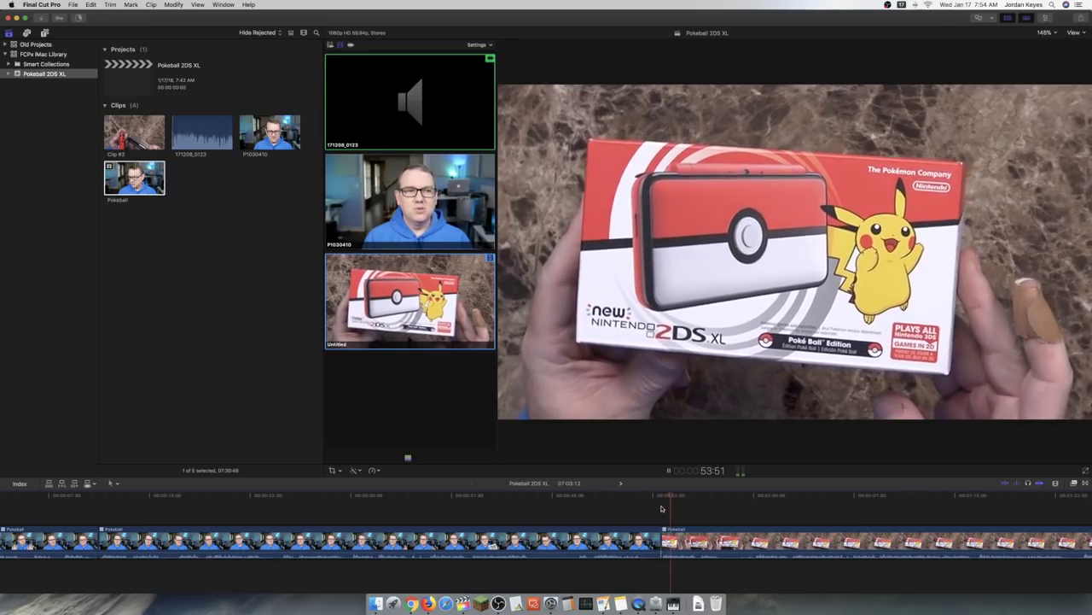
key("2")
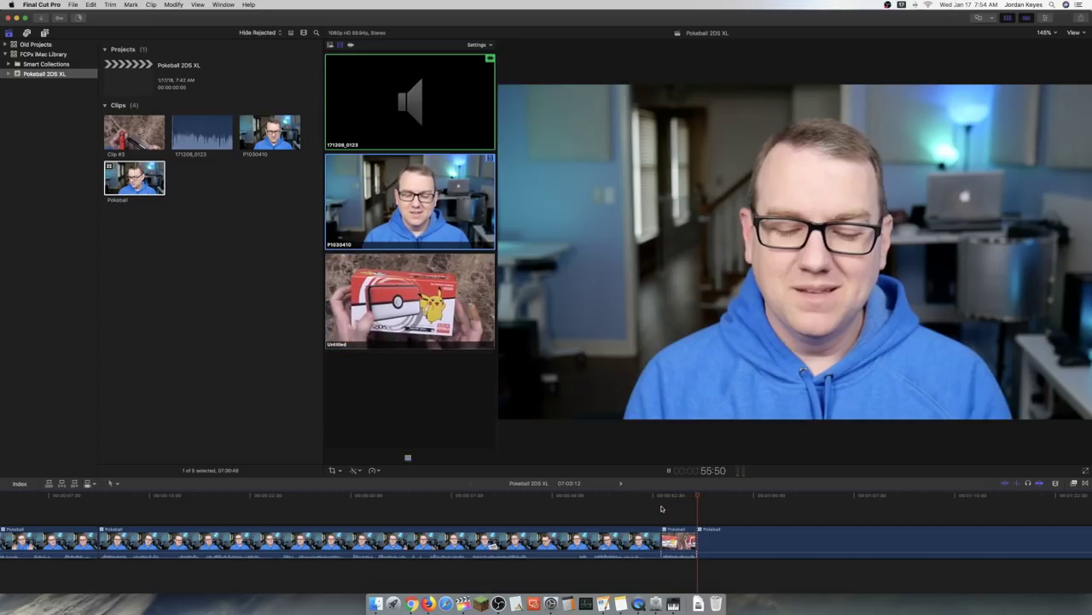
key("3")
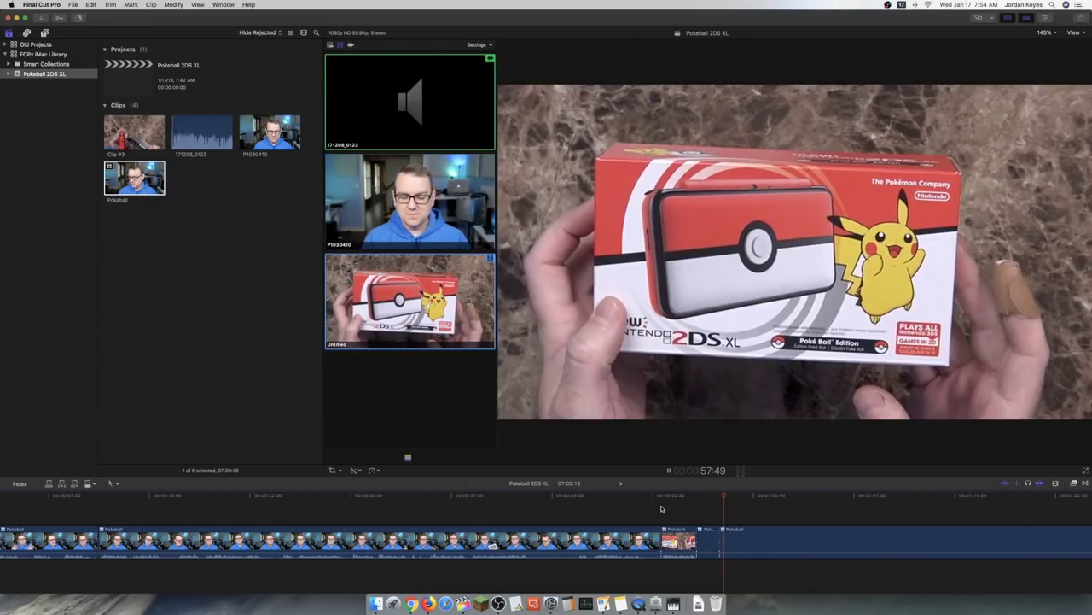
key("2")
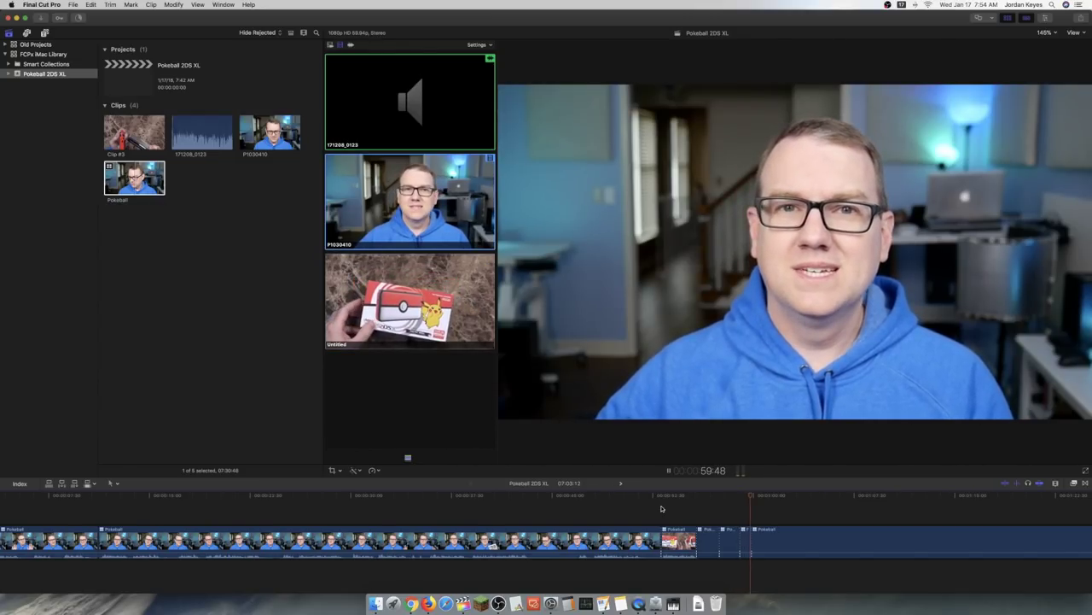
key("3")
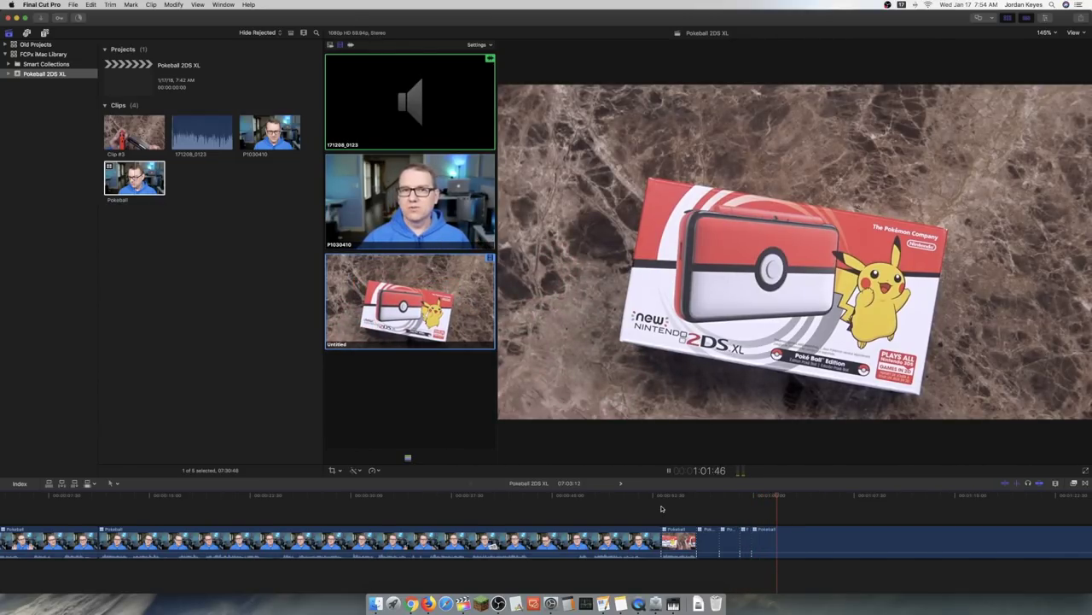
key("space")
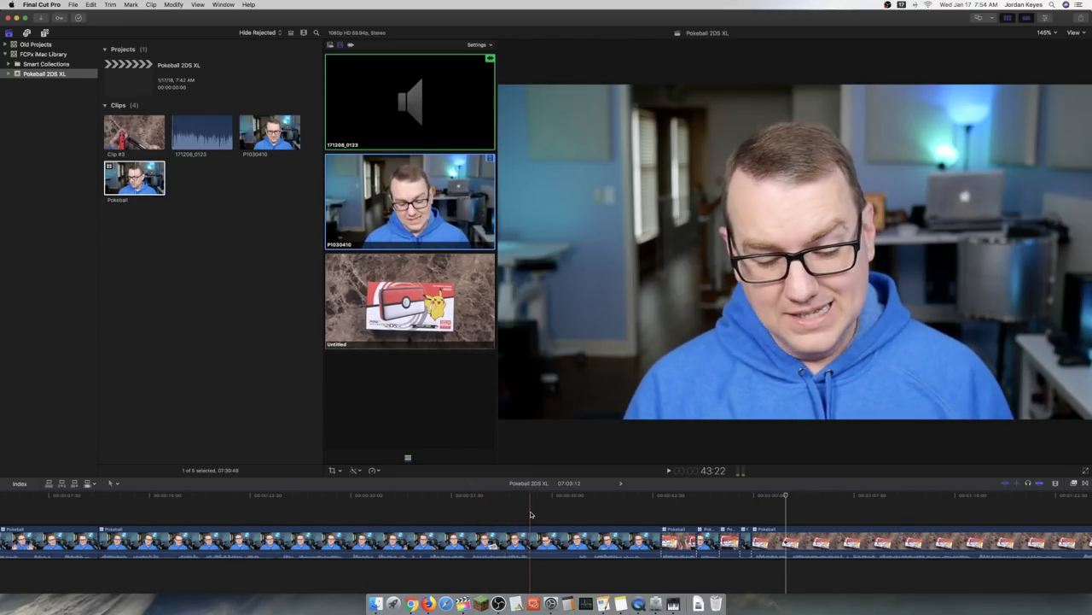
Delete the footage at about 43:18, shortening the project to 06:59:36, and play back
left_click(528, 512)
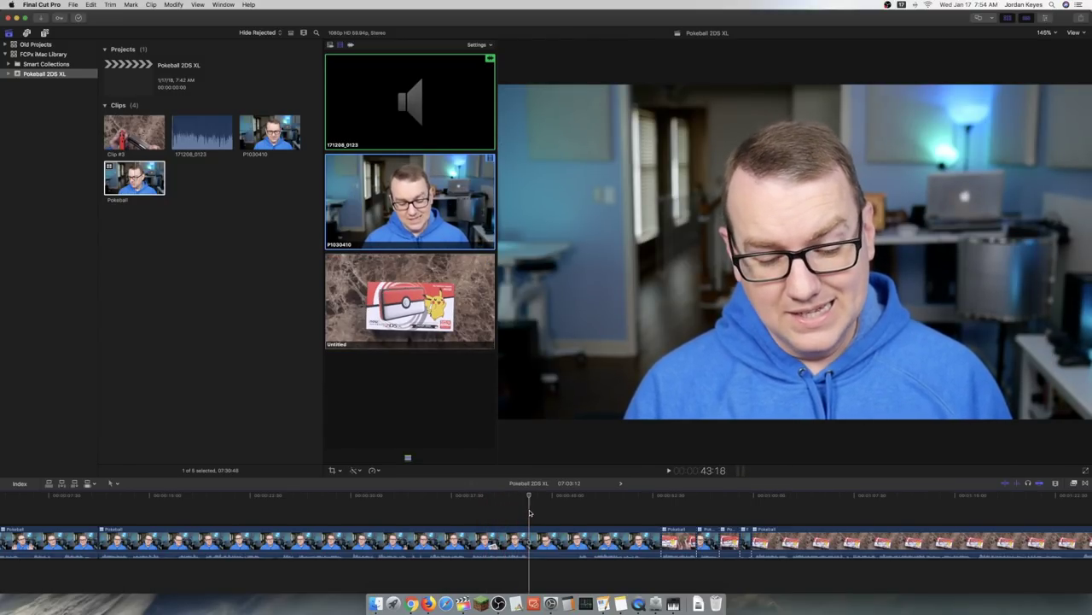
key("Delete")
key("space")
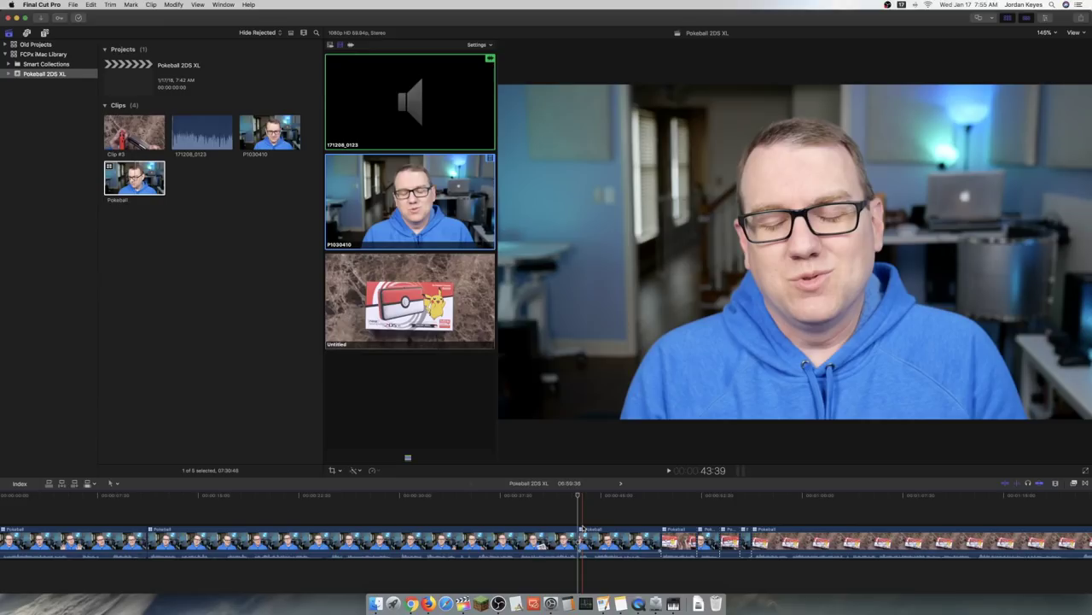
Review playback near 59 seconds with the Angle Viewer hidden, then restore video-plus-audio angle switching
key("super+shift+7")
key("space")
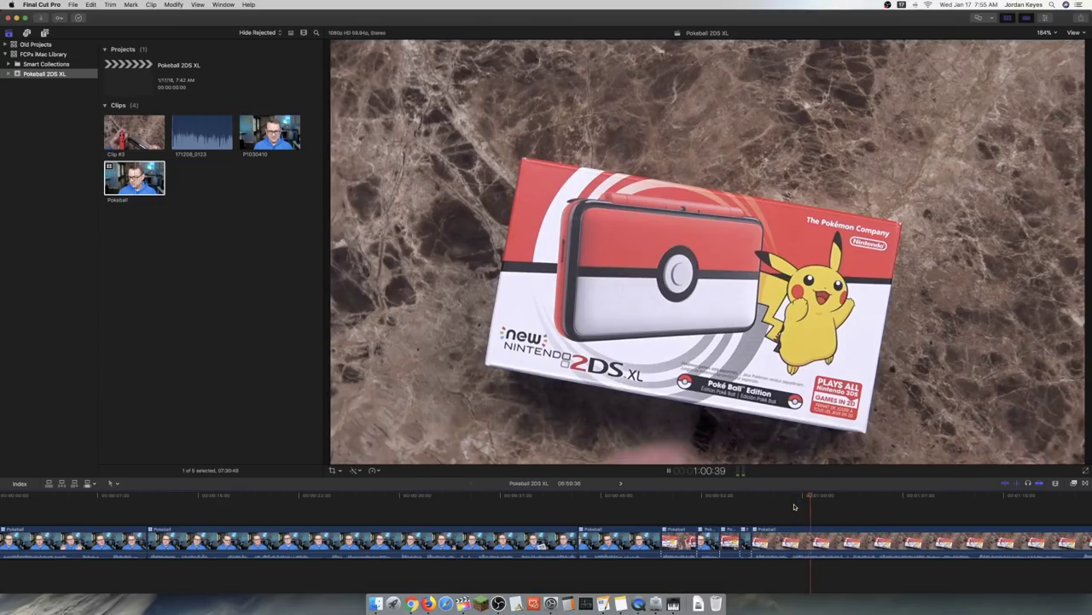
key("space")
key("super+shift+7")
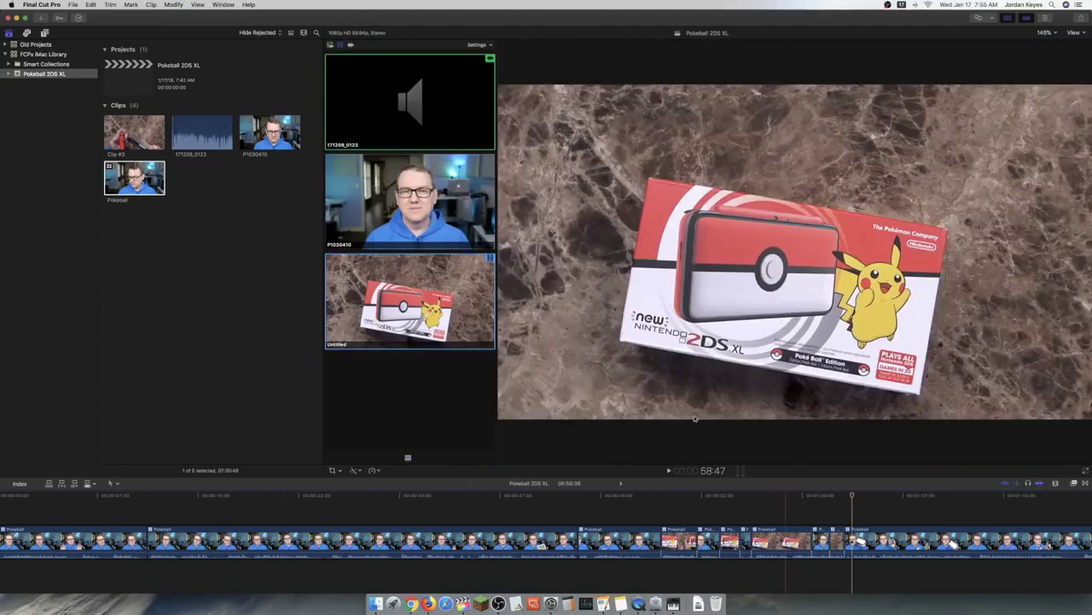
left_click(330, 46)
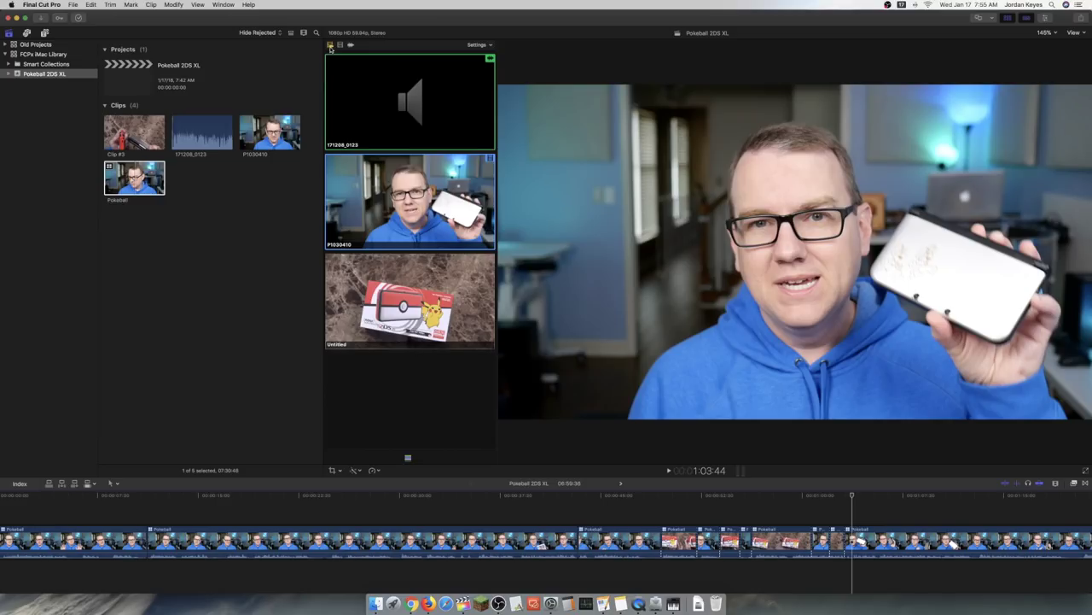